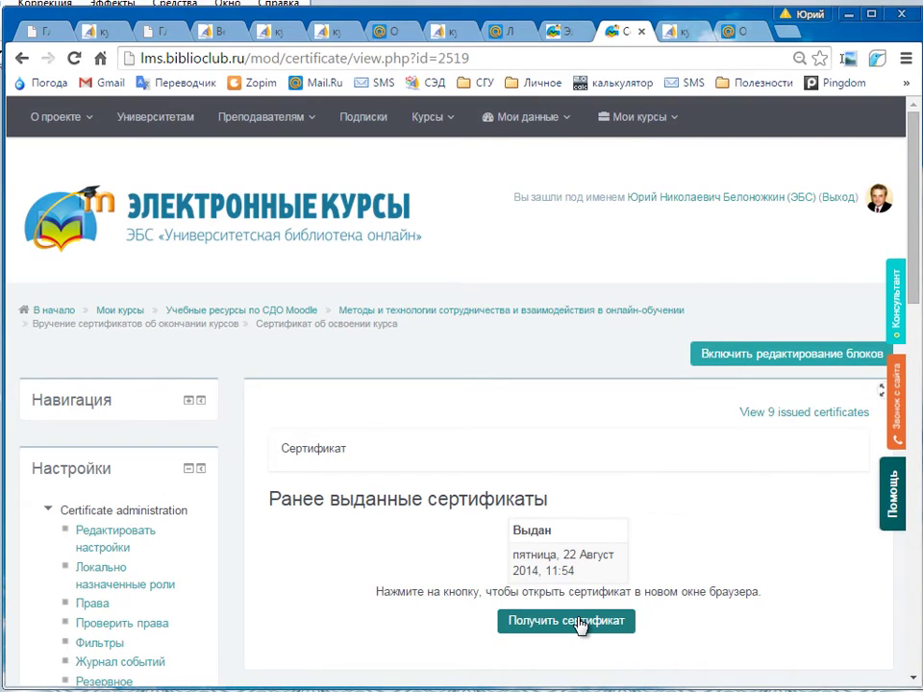
View the course completion certificate issued by the Moodle activity, and close its window.
click(578, 621)
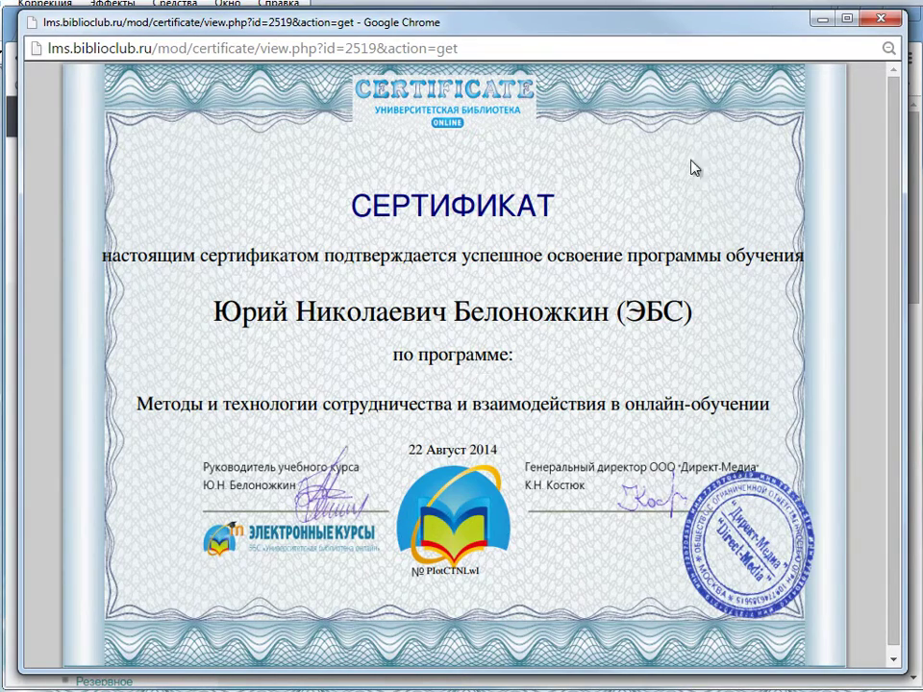
click(877, 21)
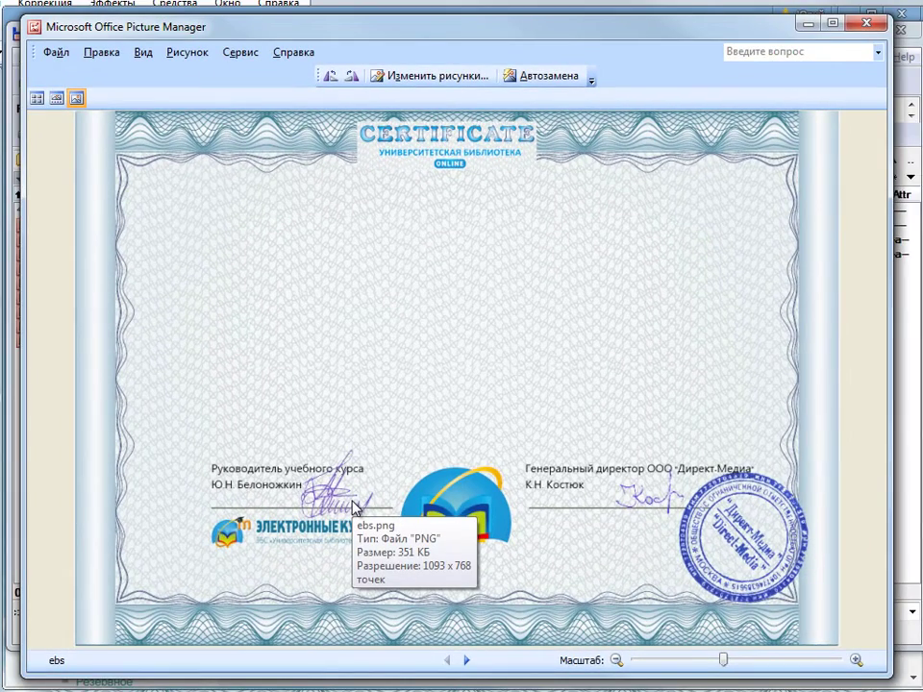
Close the border image preview and locate ebs.png in both the server's borders folder and the local folder in Total Commander.
key(alt+F4)
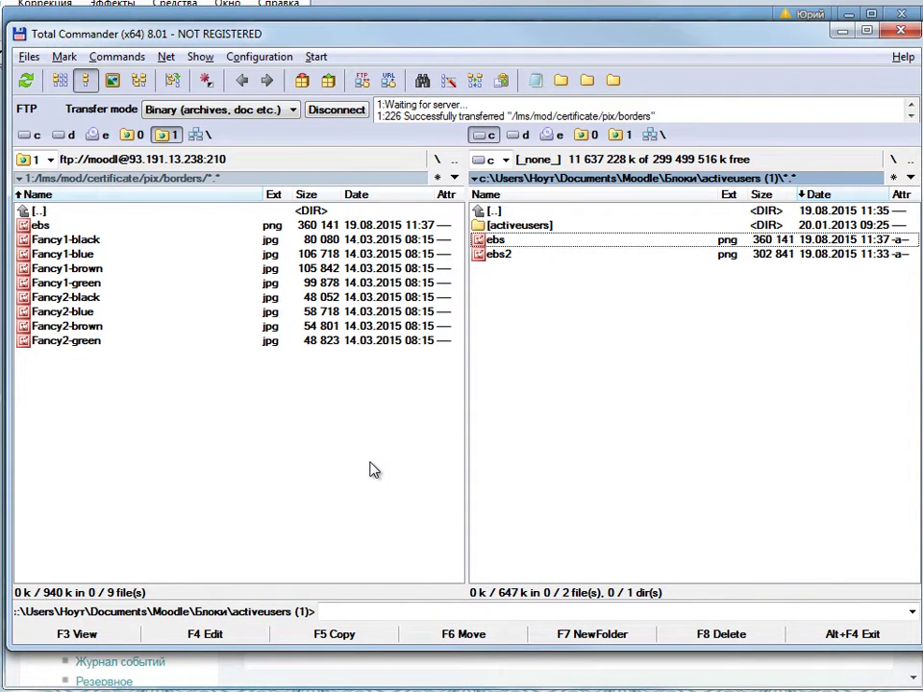
click(53, 225)
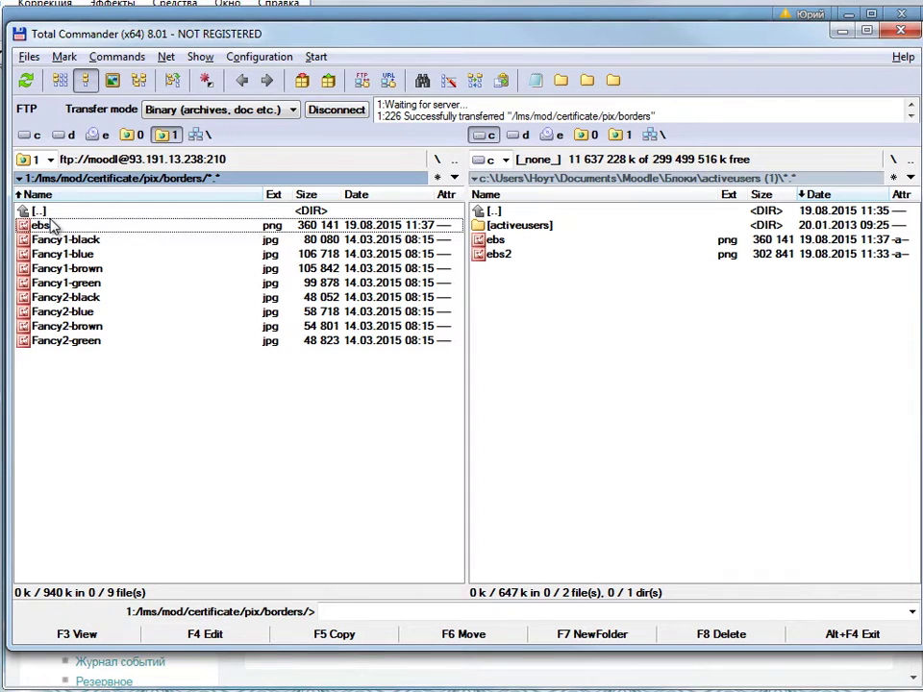
key(Tab)
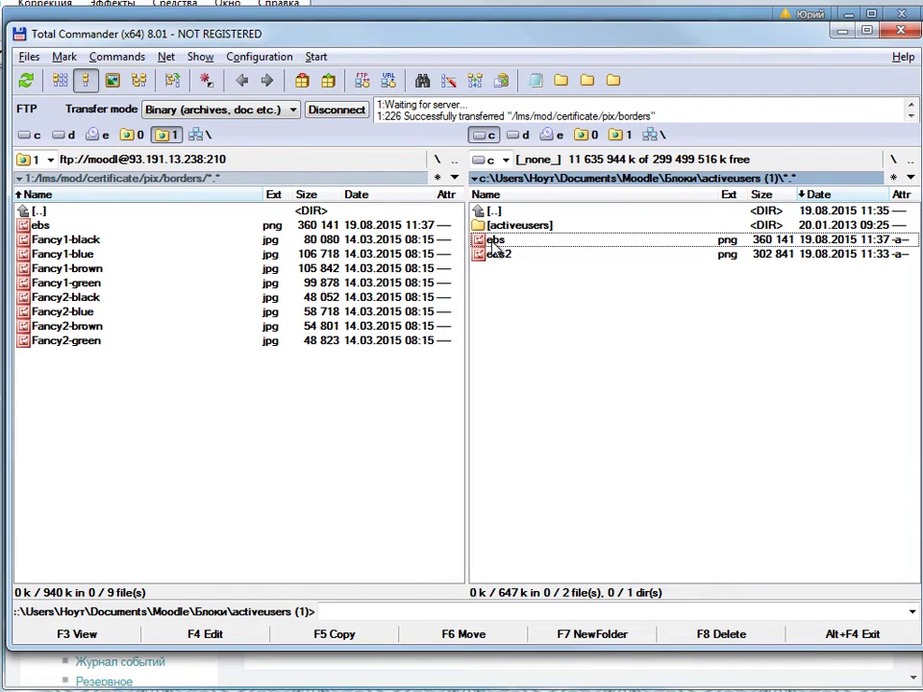
Switch back to Chrome and open the certificate activity's settings for editing with all sections expanded.
key(alt+Tab)
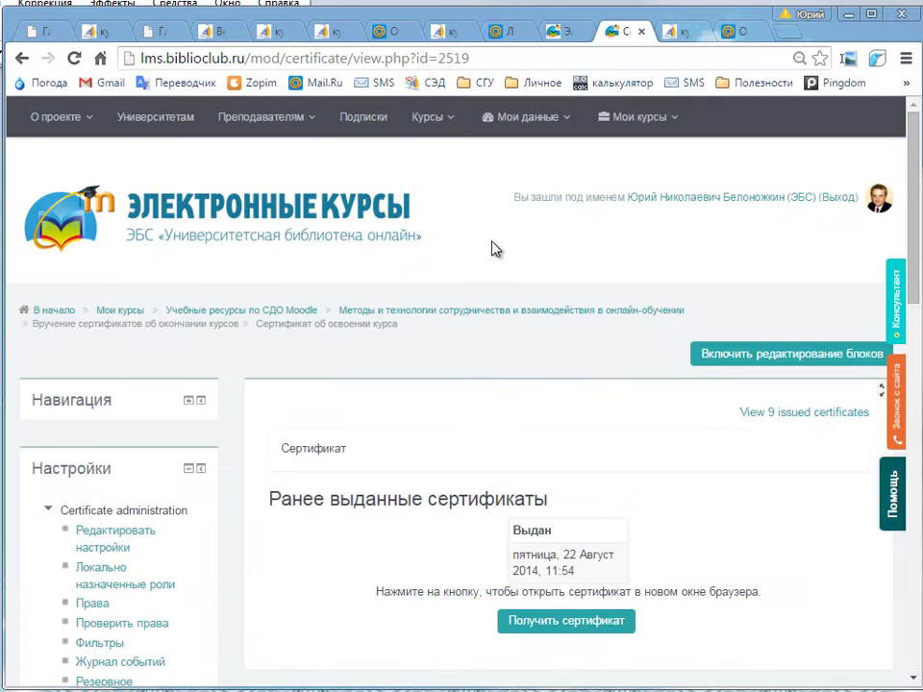
click(116, 531)
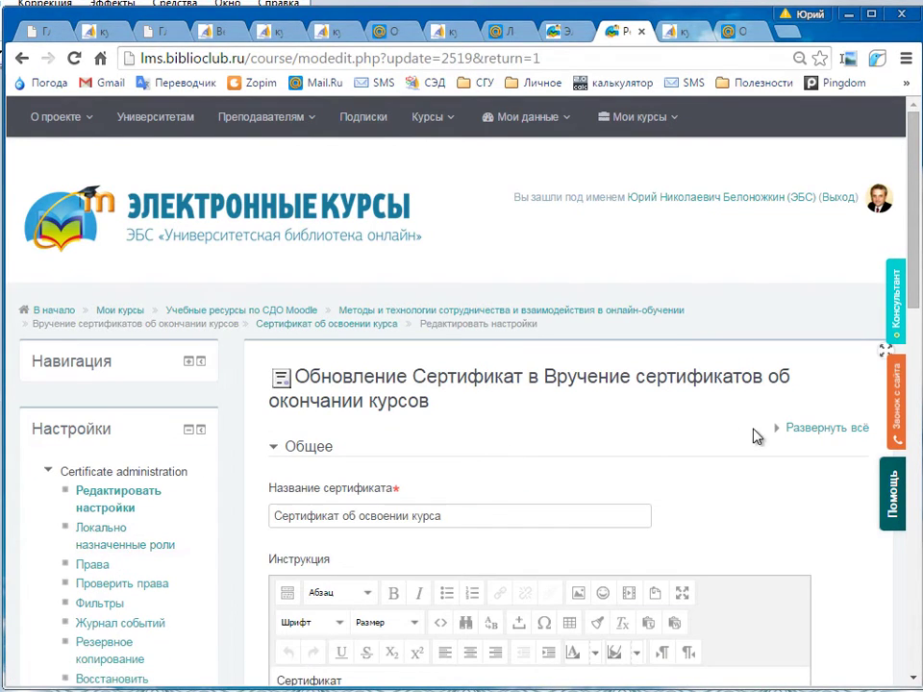
click(794, 433)
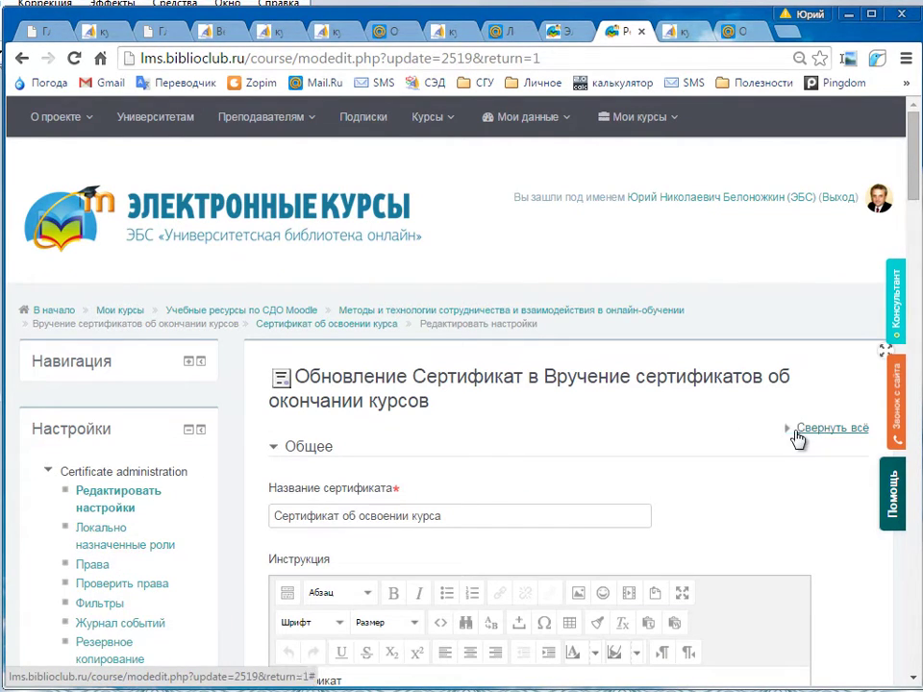
Examine the certificate name and instruction text in the Общее section of the settings.
scroll(588, 378, down, 3)
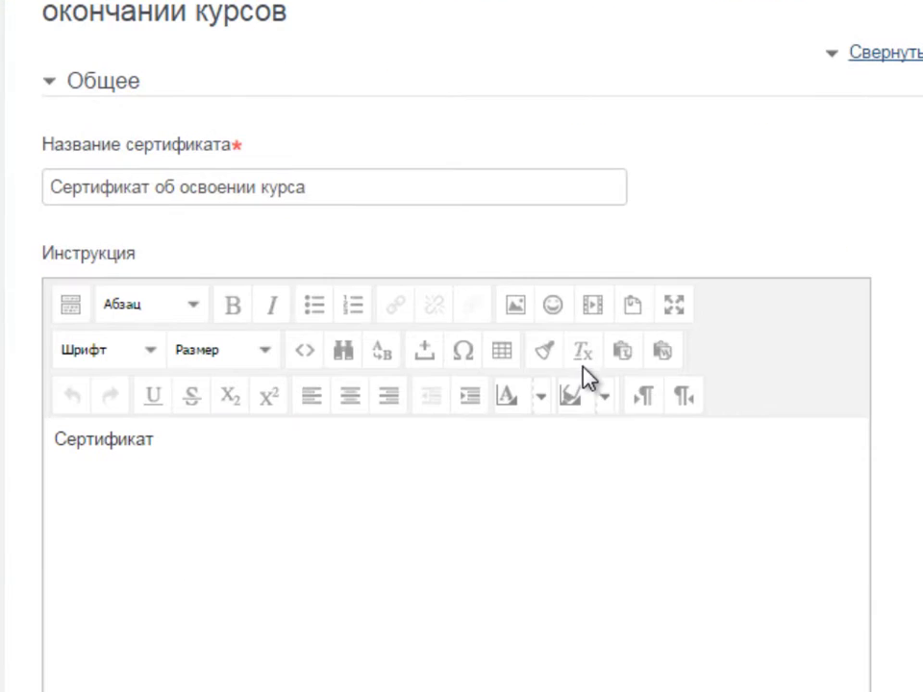
click(344, 193)
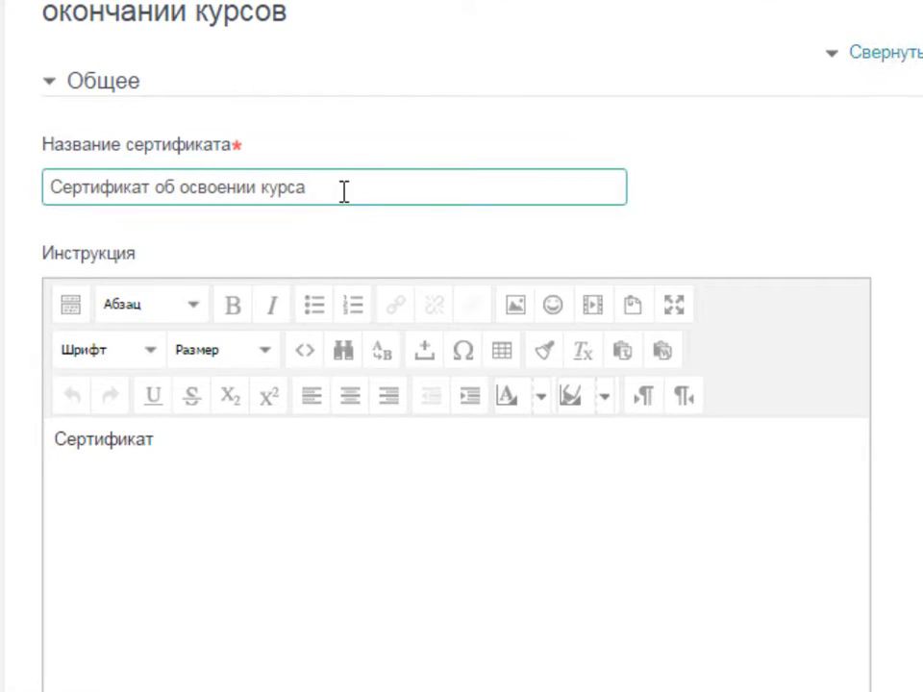
scroll(167, 360, down, 3)
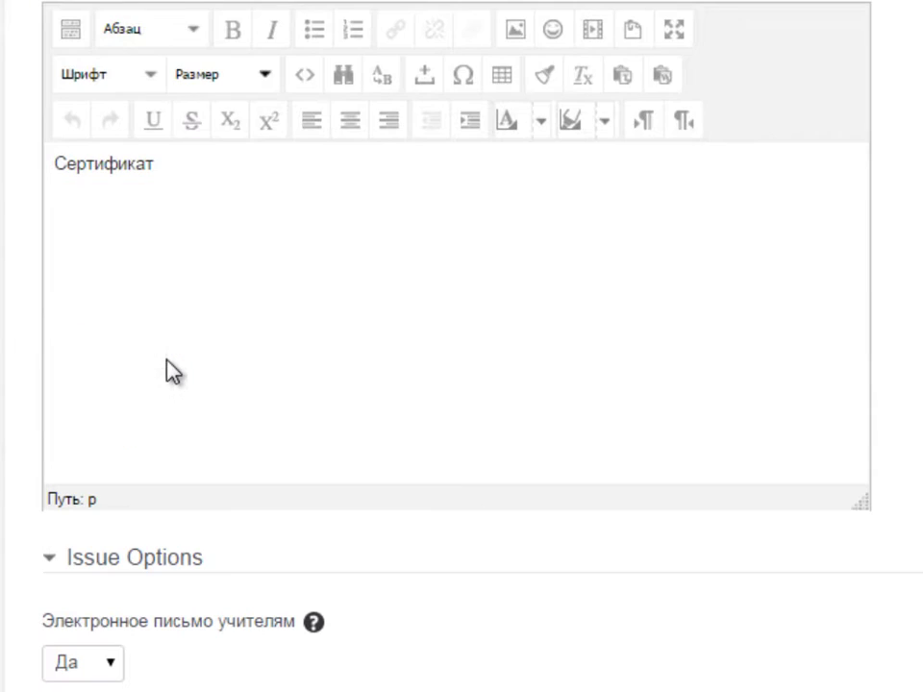
click(170, 173)
Examine the Issue Options: teacher e-mails, other recipients, delivery choices, saving certificates and required minutes in course.
scroll(119, 412, down, 3)
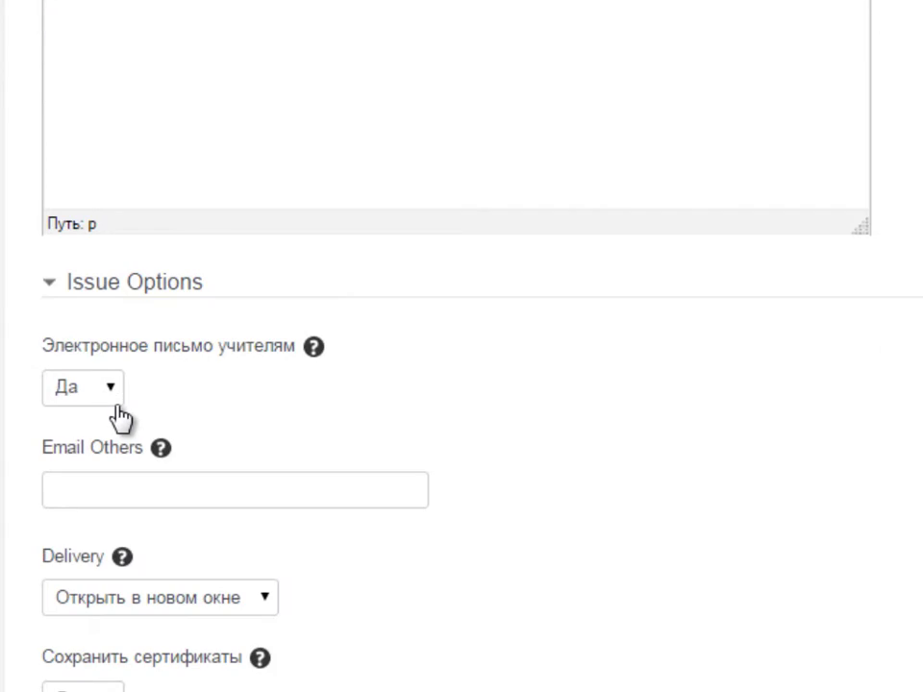
scroll(118, 415, down, 2)
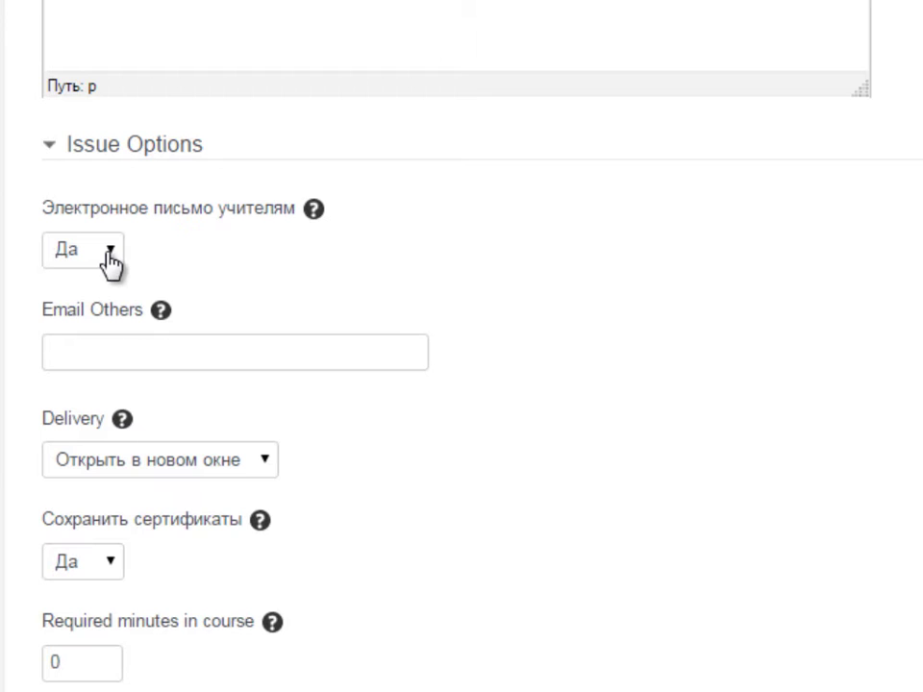
click(84, 350)
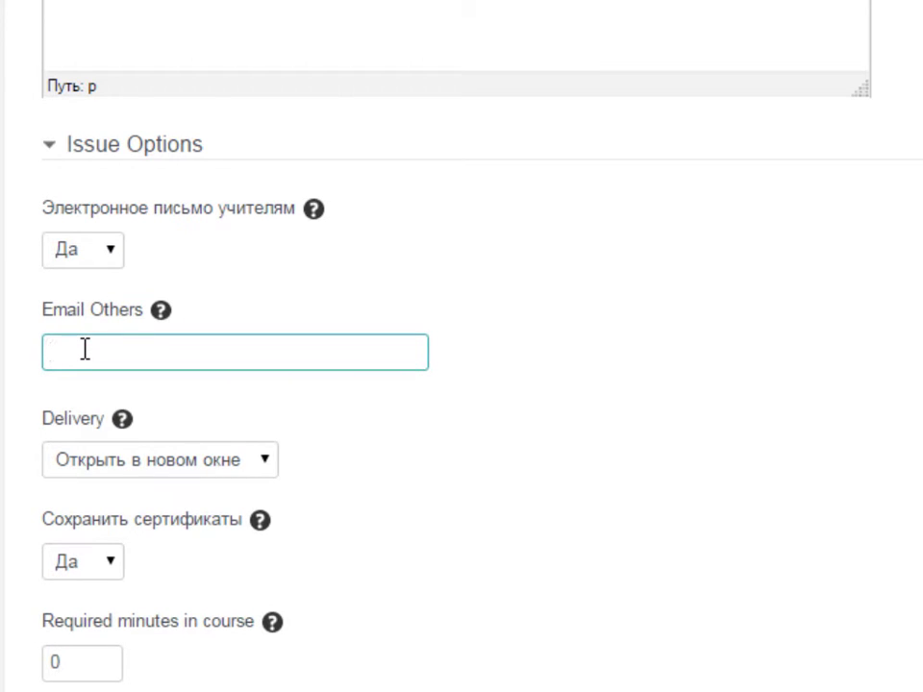
scroll(58, 356, down, 3)
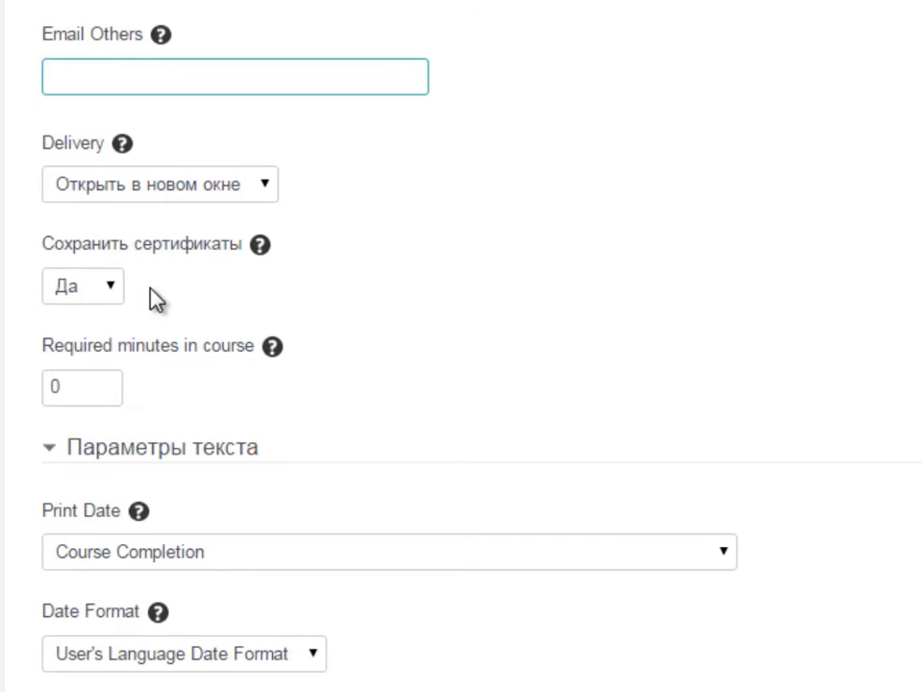
click(267, 193)
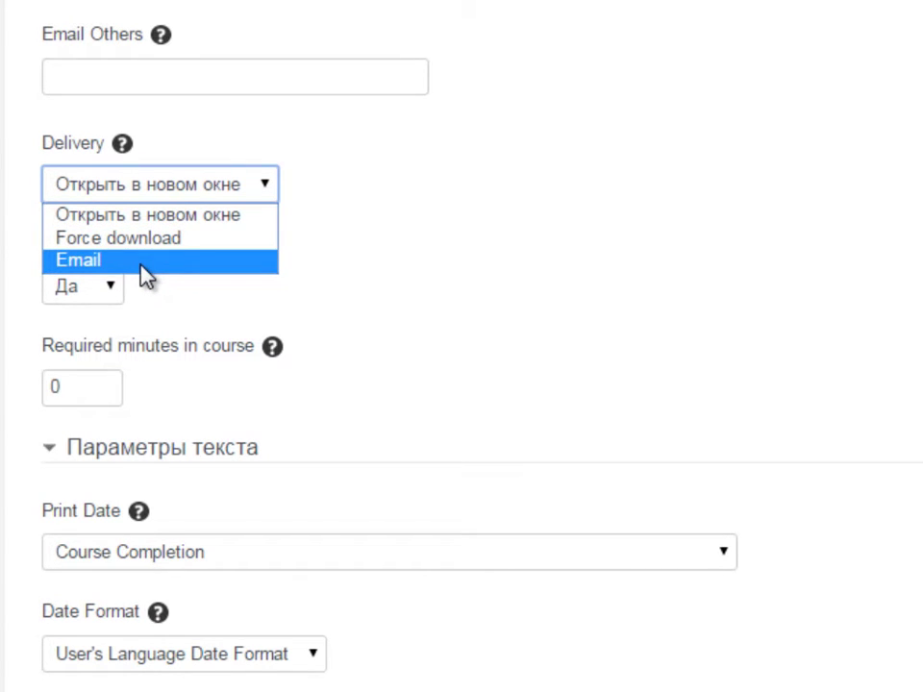
click(142, 219)
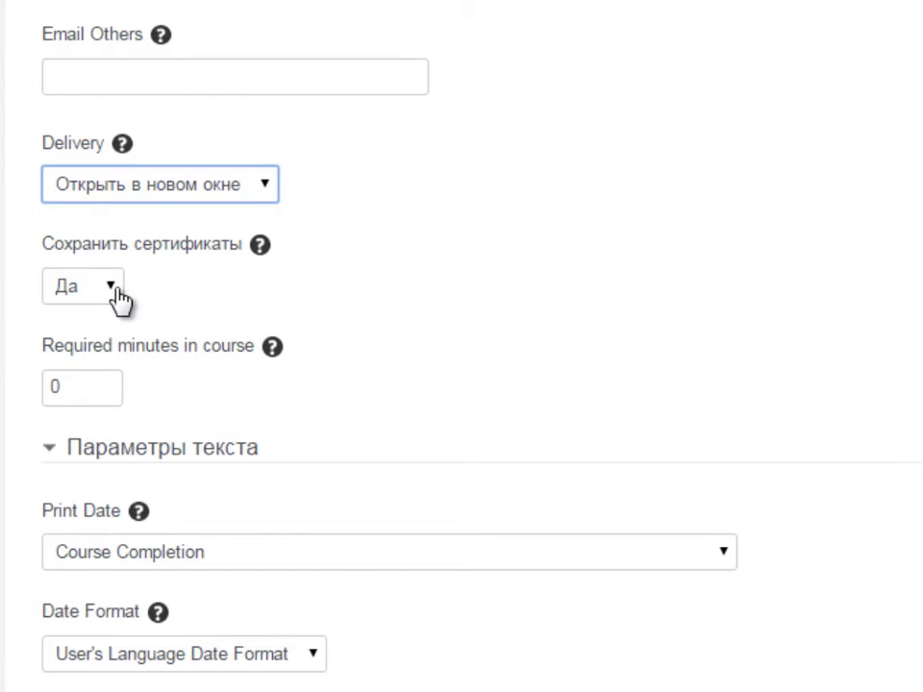
scroll(116, 300, down, 2)
click(96, 249)
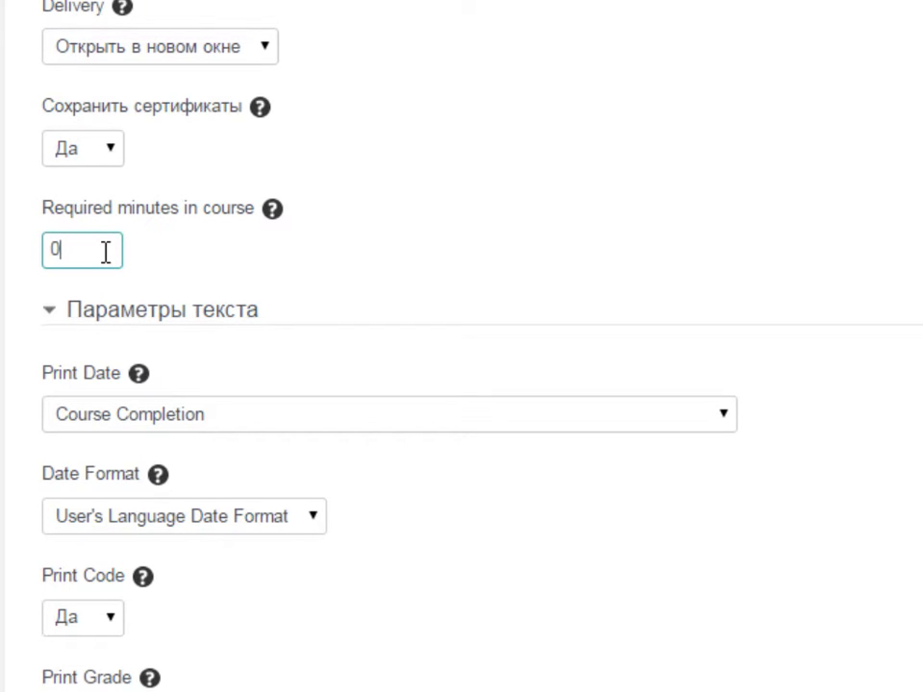
Examine the Print Date and Date Format choices and the Print Code setting in the text parameters.
scroll(105, 251, down, 2)
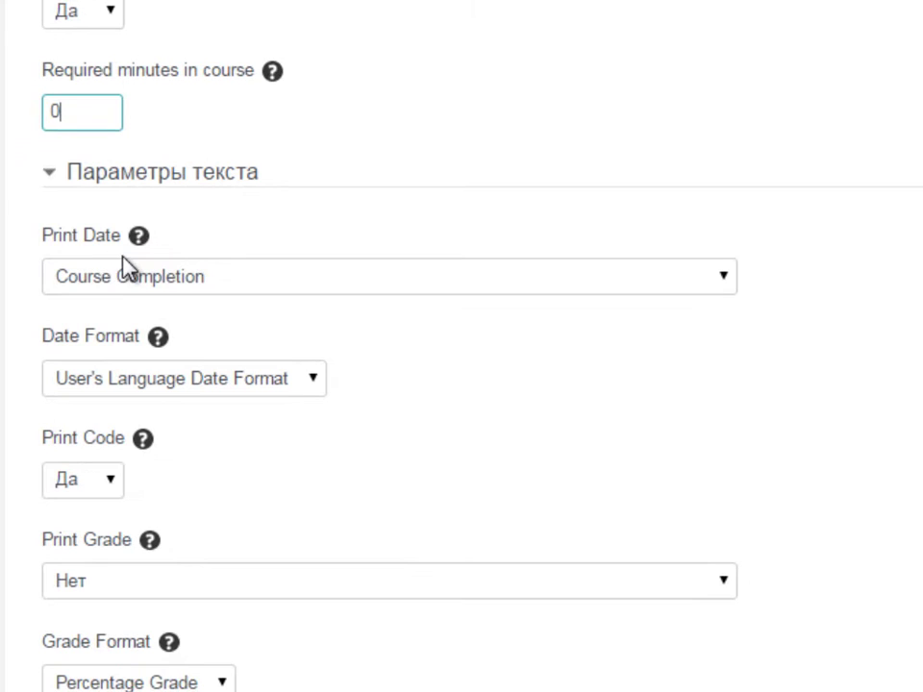
click(182, 283)
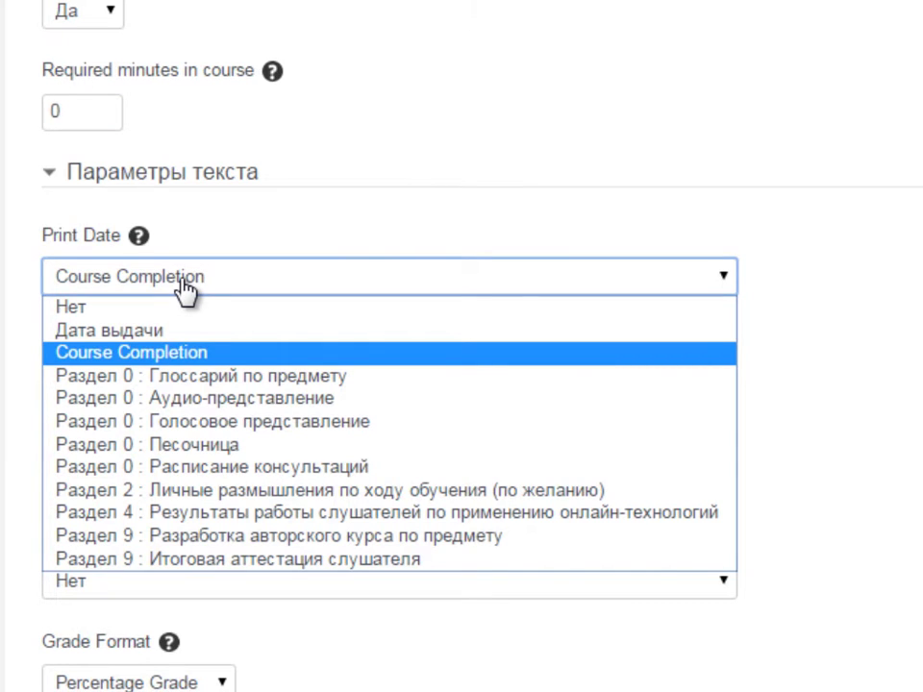
scroll(183, 288, down, 3)
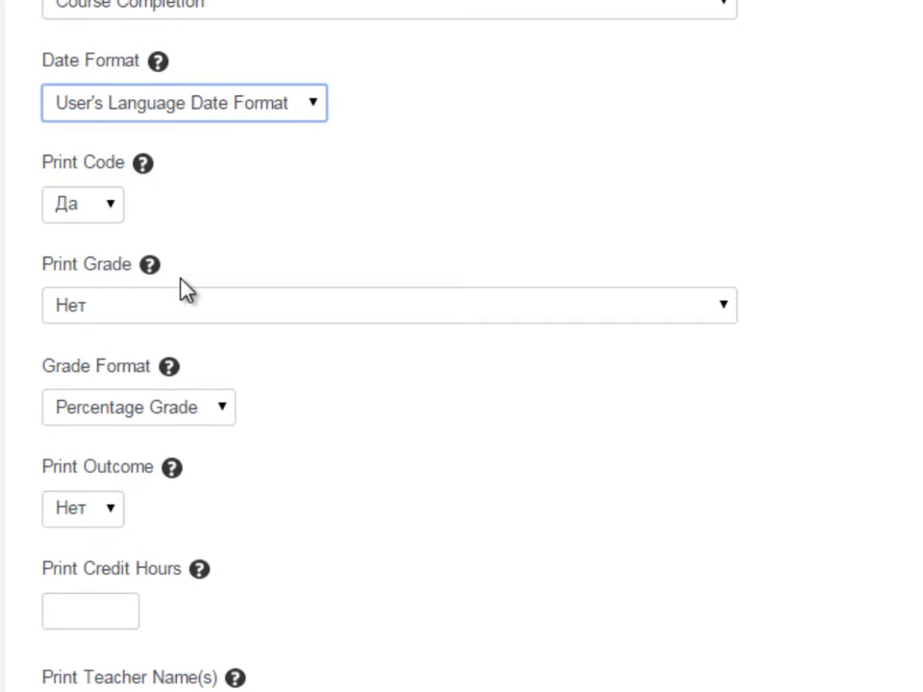
click(312, 104)
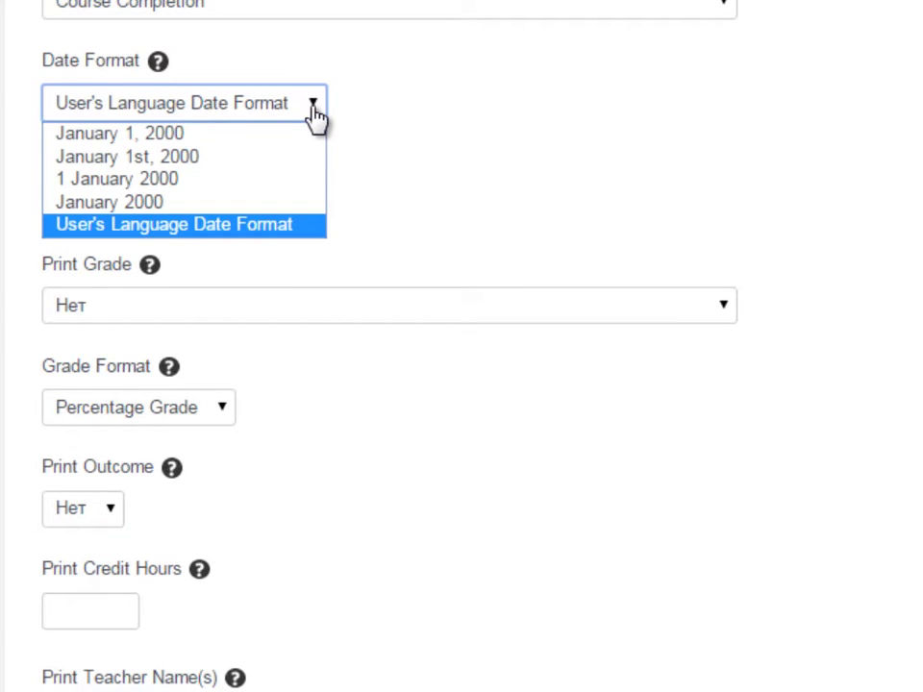
click(294, 240)
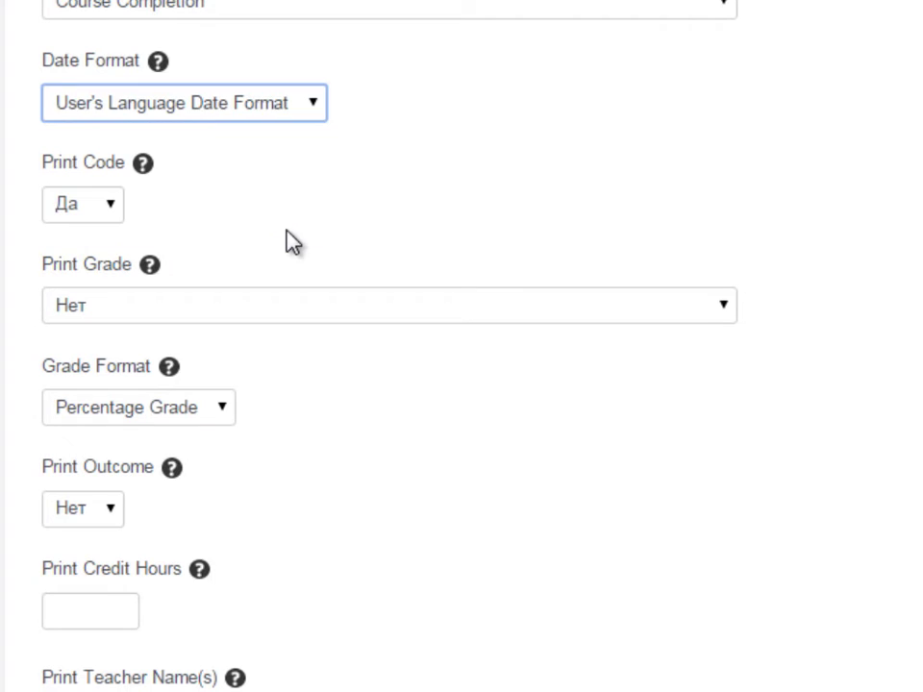
key(Tab)
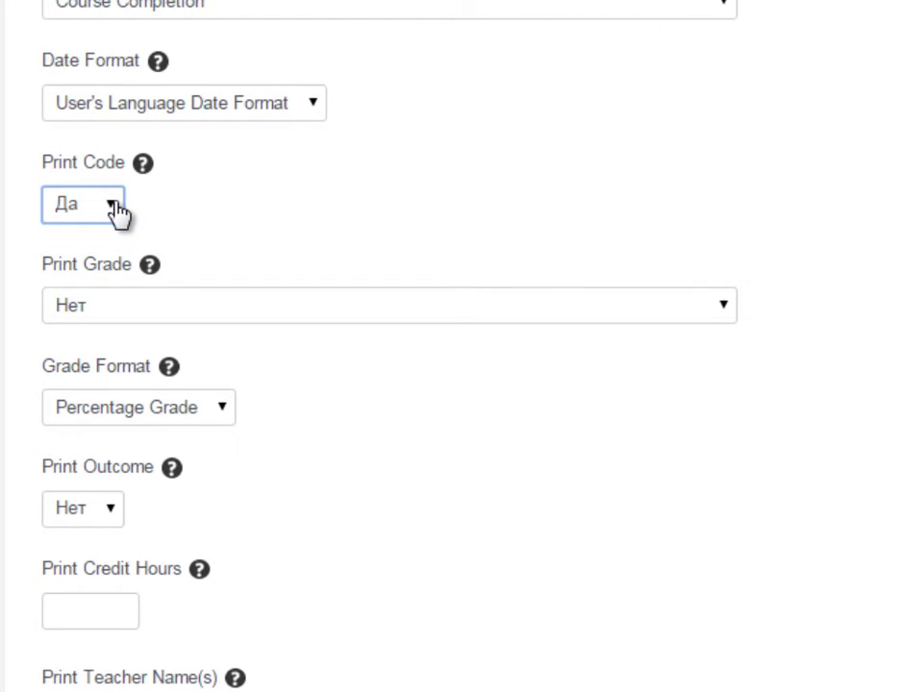
Examine the choices available for Print Grade and Grade Format in the text parameters.
key(Tab)
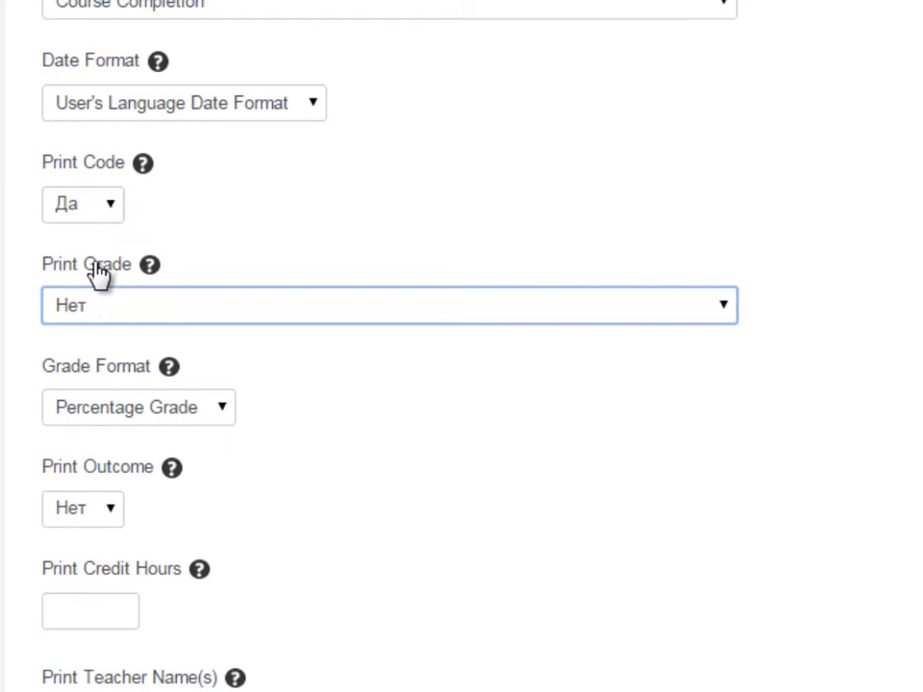
click(725, 307)
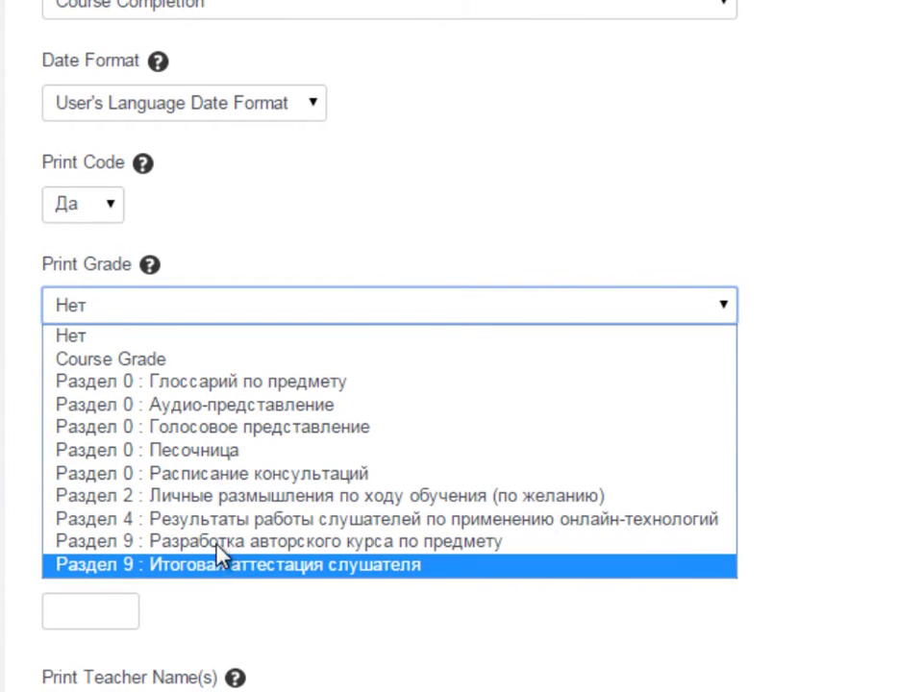
click(133, 342)
scroll(219, 412, down, 2)
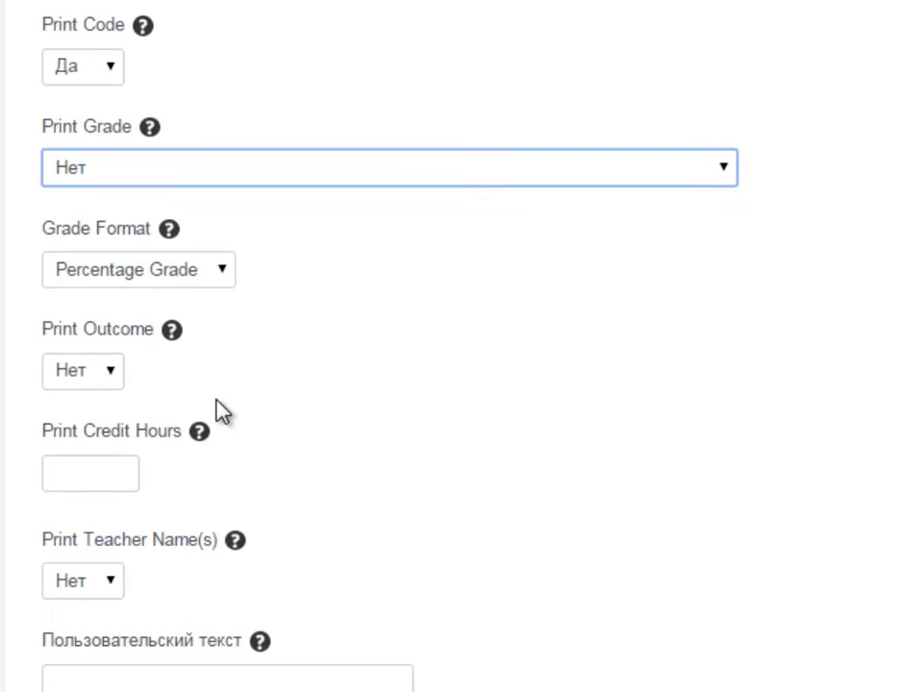
click(216, 173)
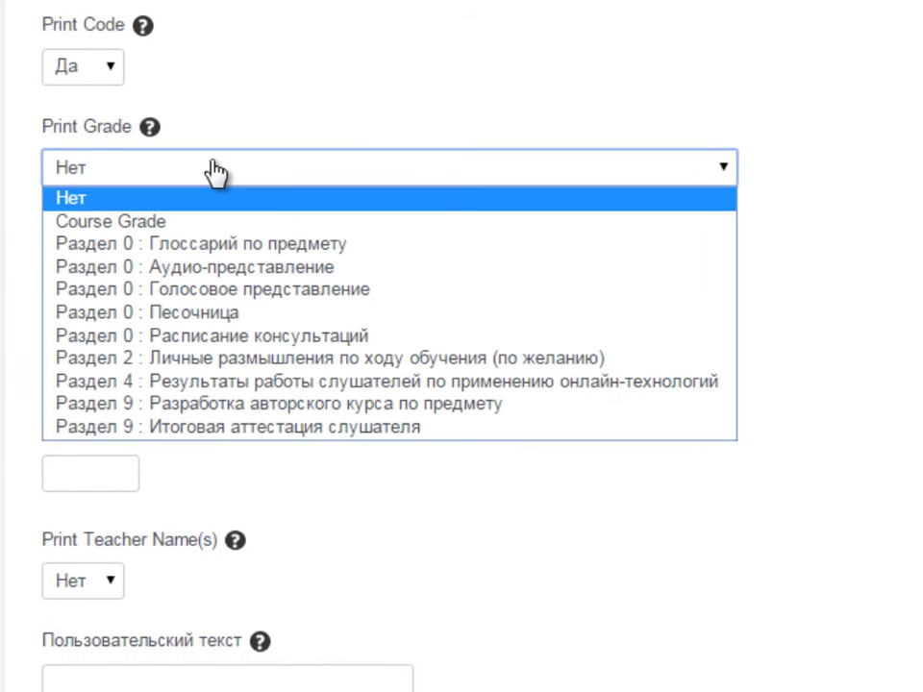
click(216, 173)
click(212, 280)
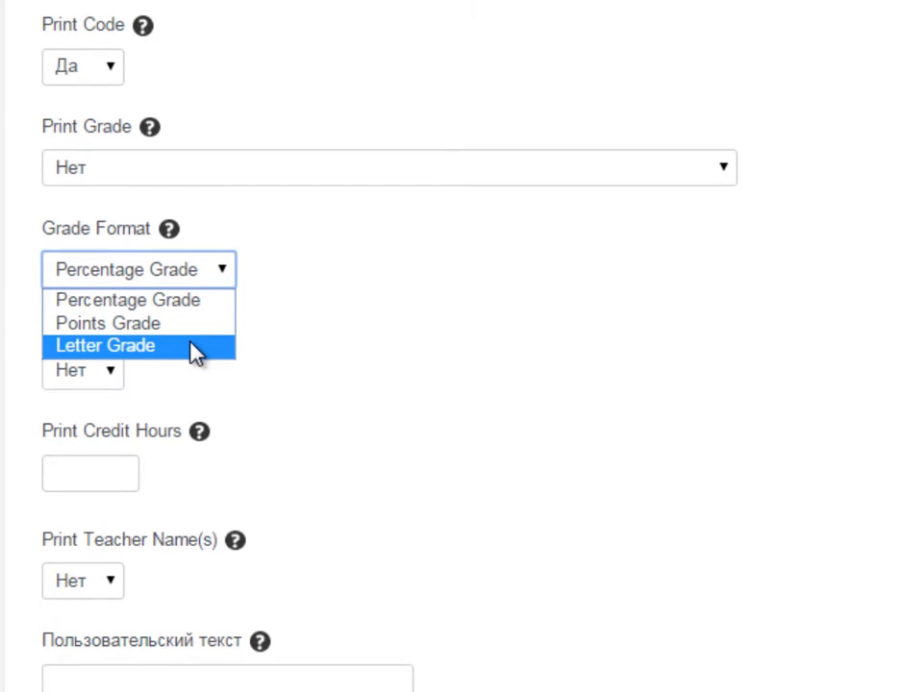
key(Escape)
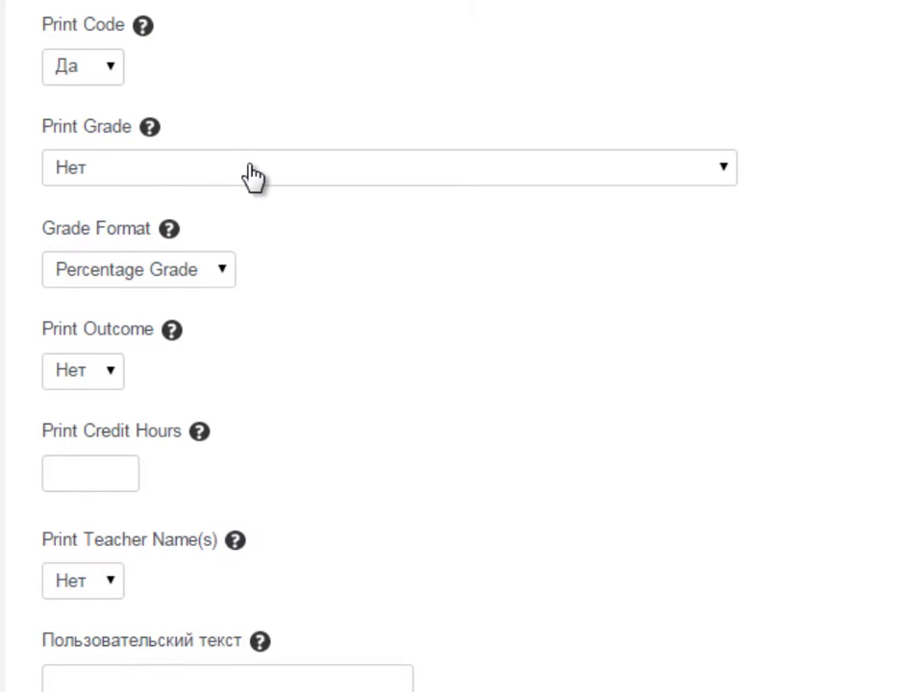
Read the help explanation for the Print Outcome setting and dismiss it.
click(169, 335)
click(171, 337)
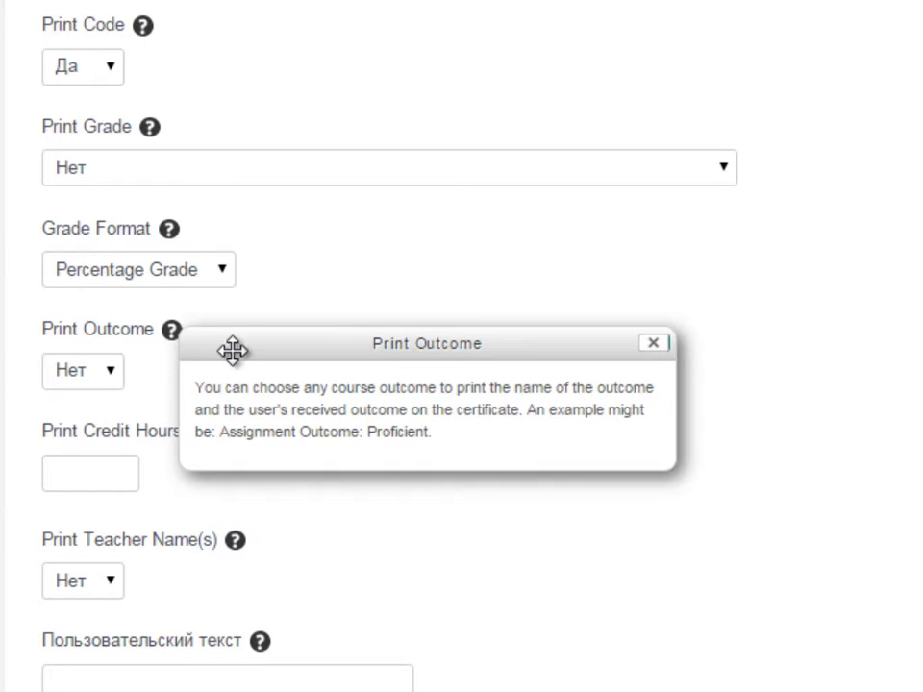
key(Tab)
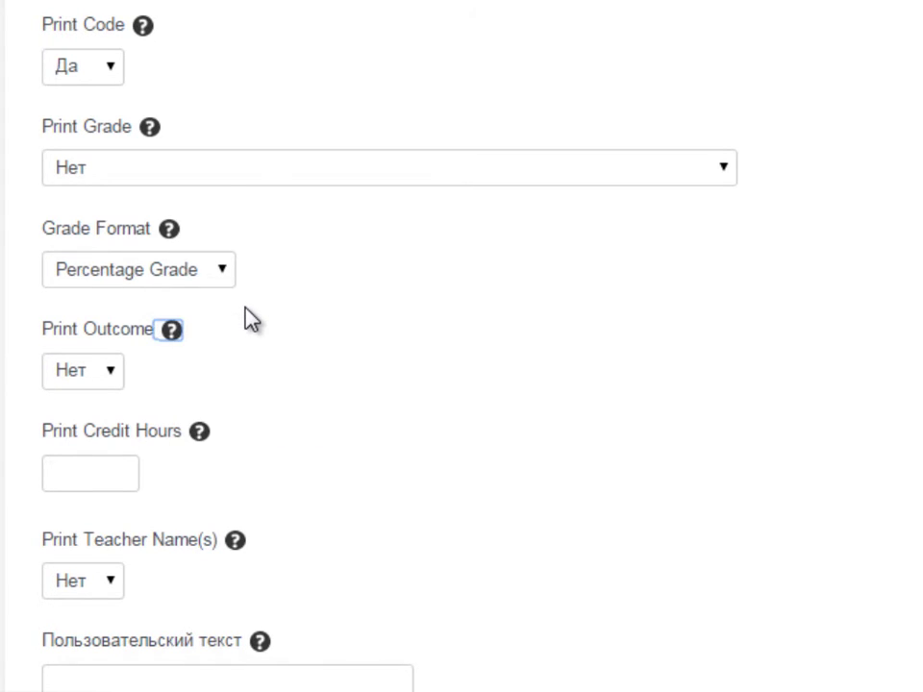
Examine the Print Credit Hours field, the Print Teacher Name(s) choices and the custom text field in the text parameters.
scroll(247, 319, down, 2)
click(92, 338)
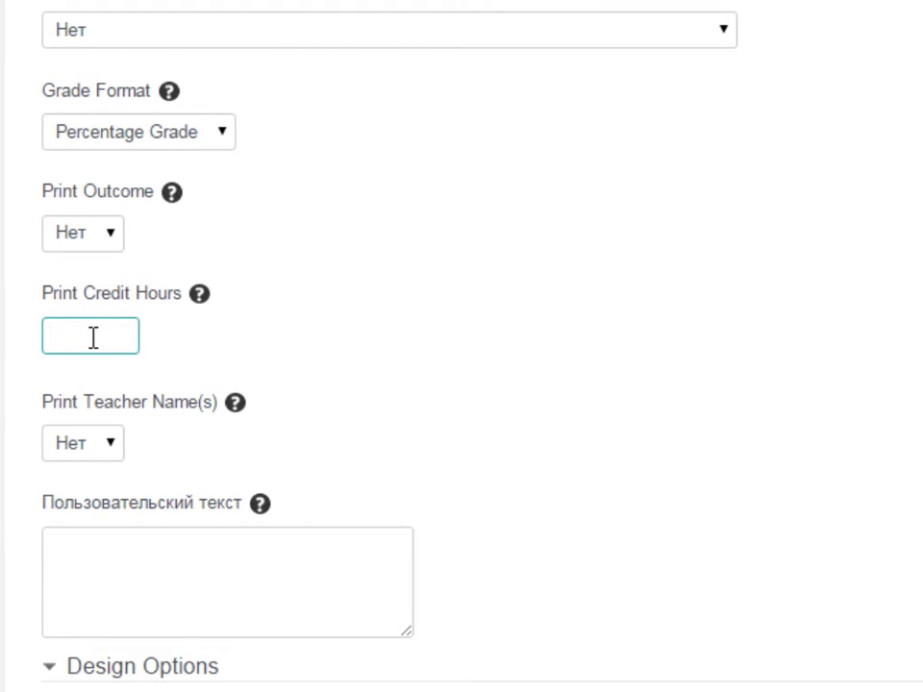
scroll(92, 336, down, 3)
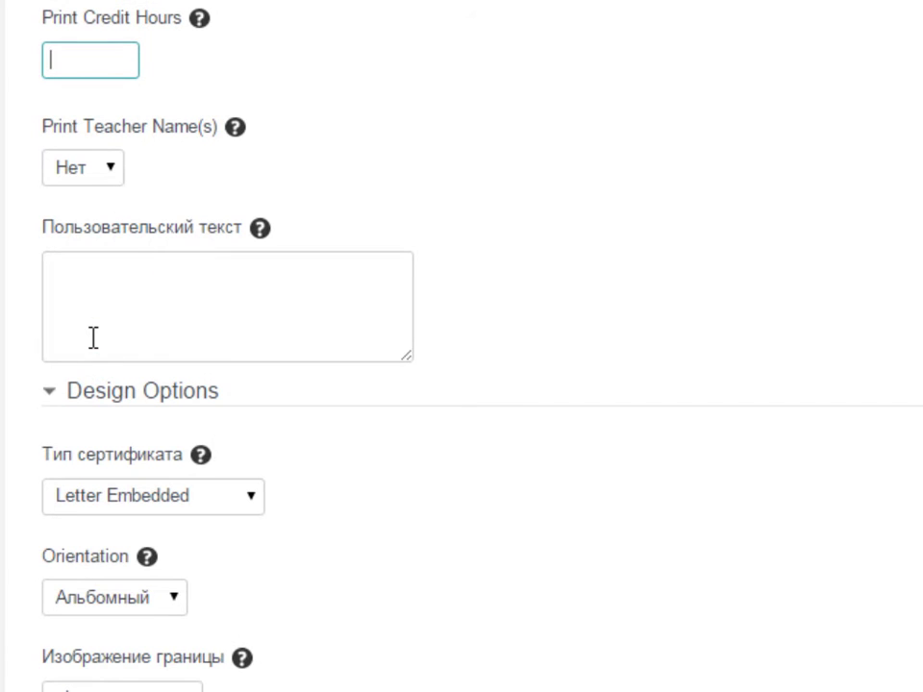
click(112, 180)
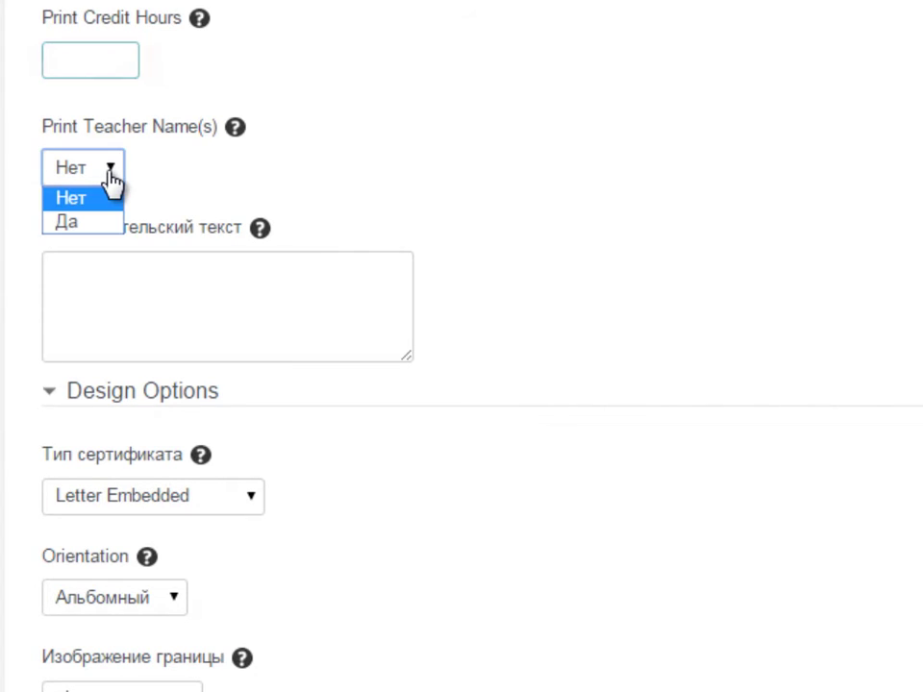
click(113, 180)
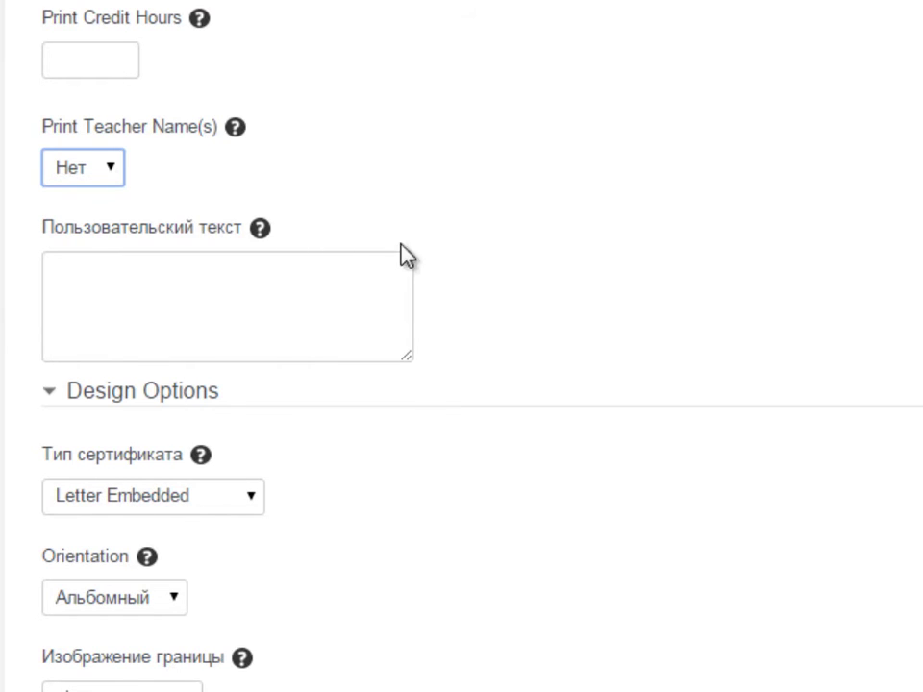
click(279, 292)
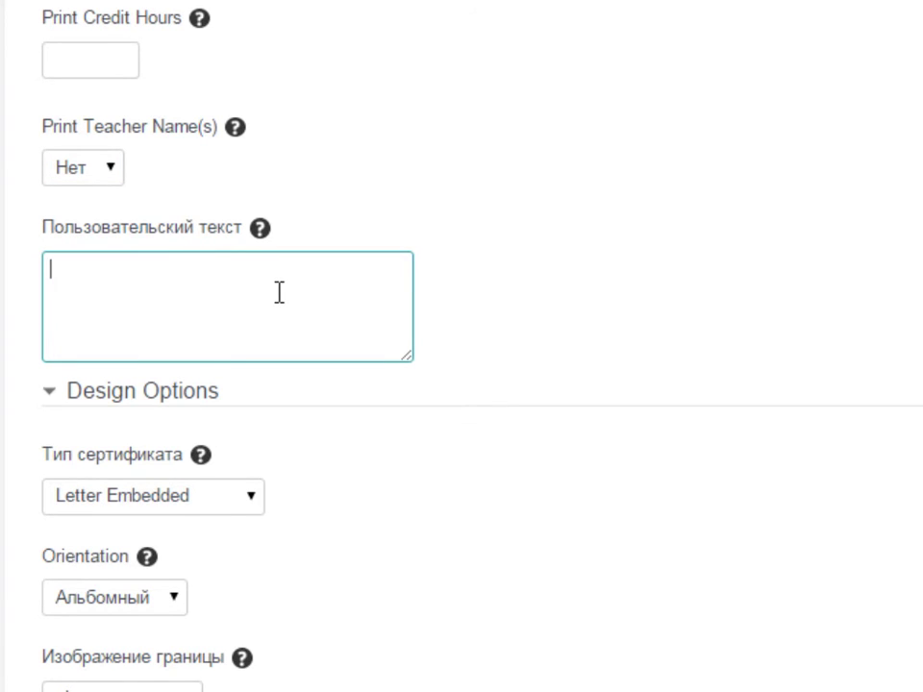
Examine the certificate type and Orientation choices in the Design Options.
scroll(279, 292, down, 3)
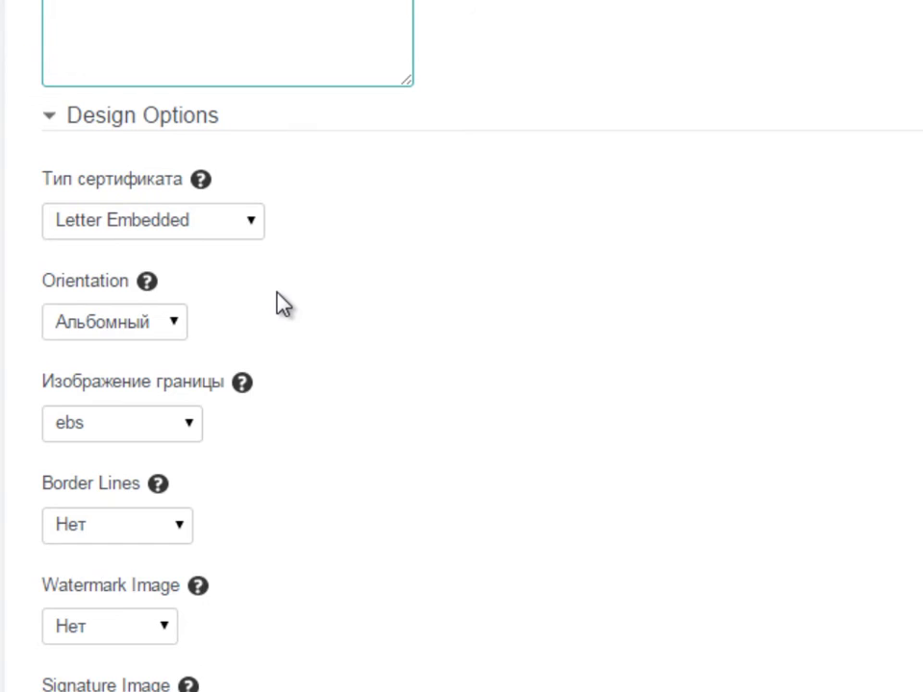
click(256, 229)
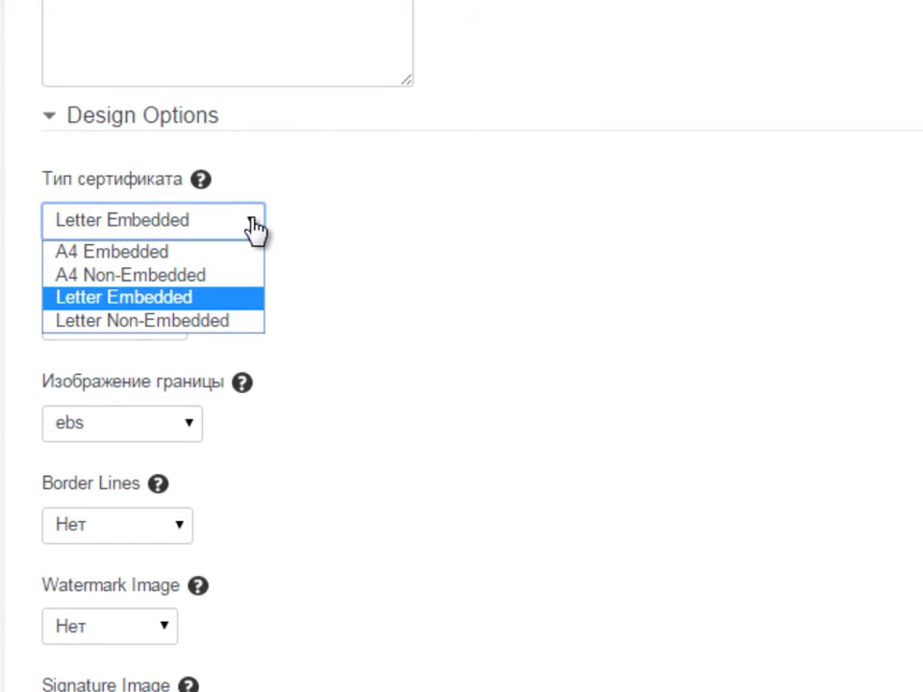
click(256, 229)
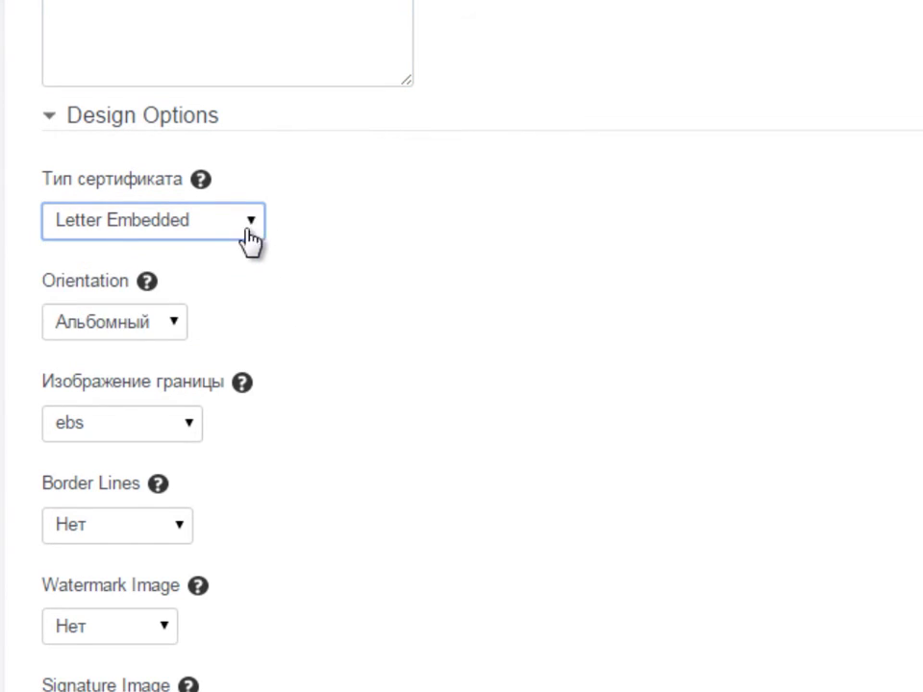
click(179, 325)
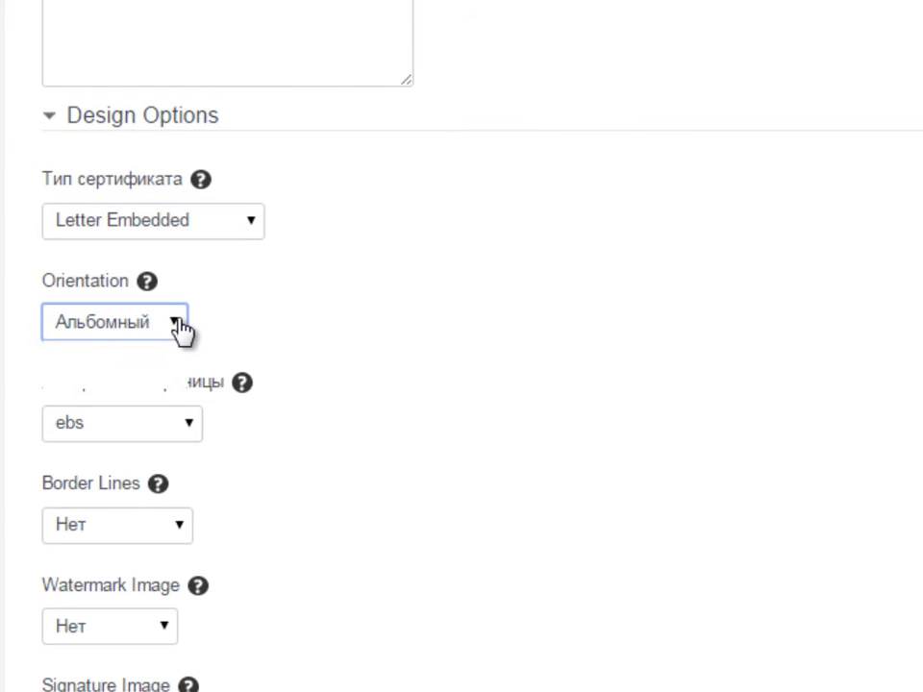
click(179, 325)
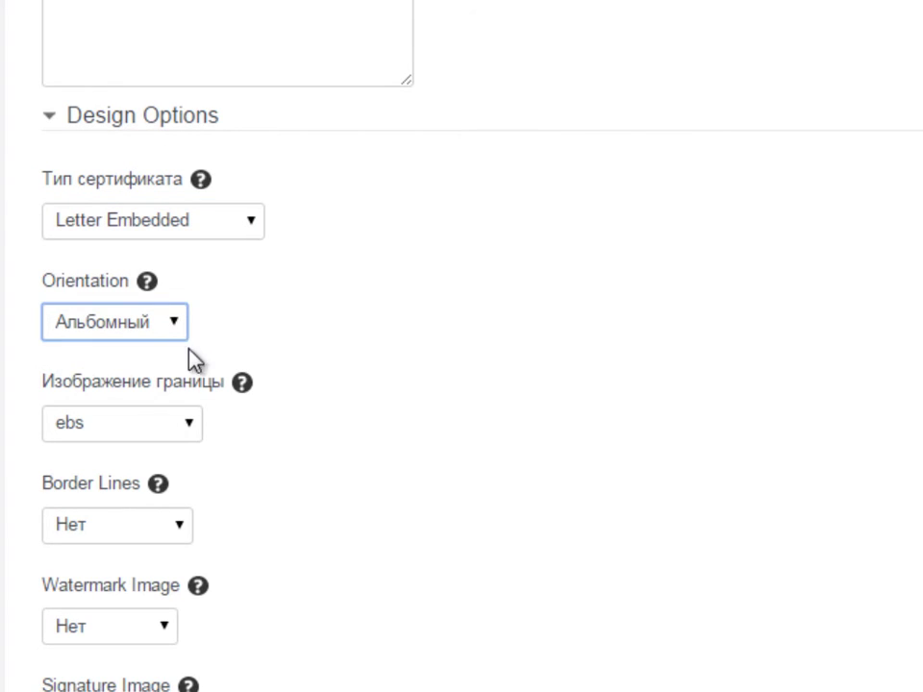
Choose ebs as the certificate's border image in the Design Options.
click(191, 425)
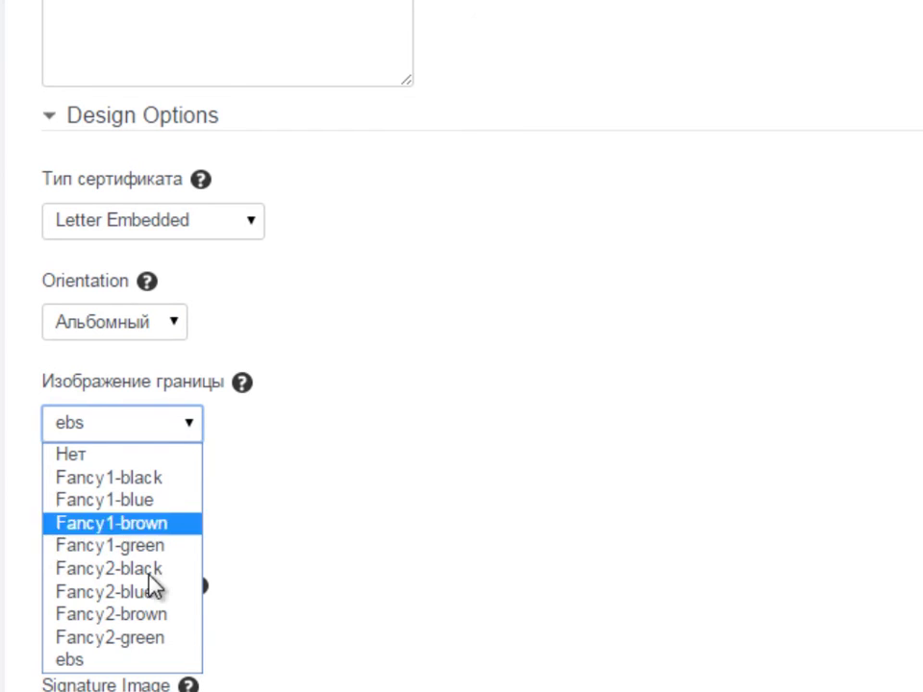
click(137, 662)
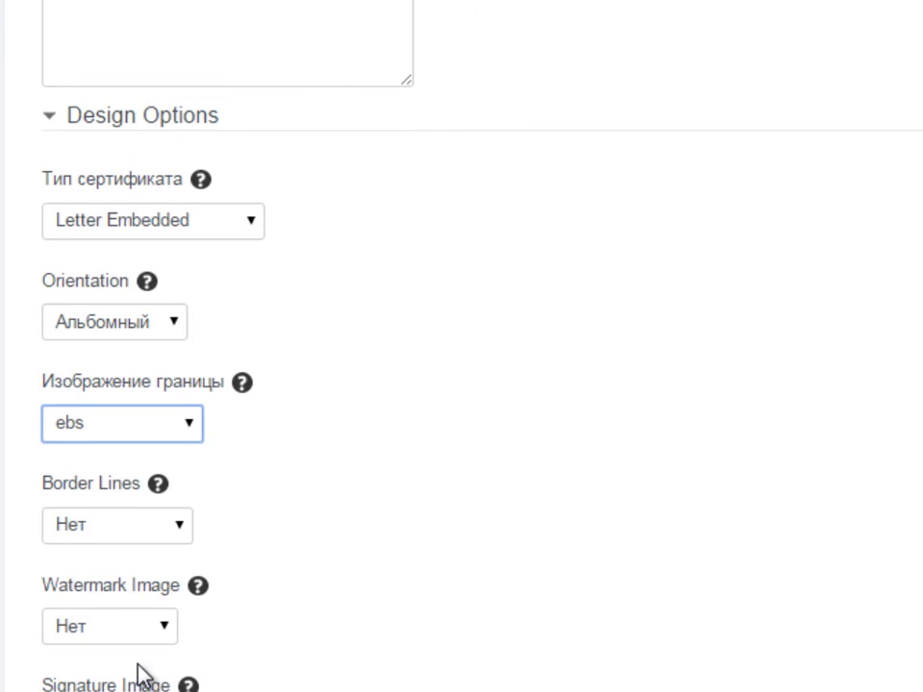
Examine the Border Lines and Watermark Image choices in the Design Options, leaving both set to Нет.
scroll(148, 654, down, 3)
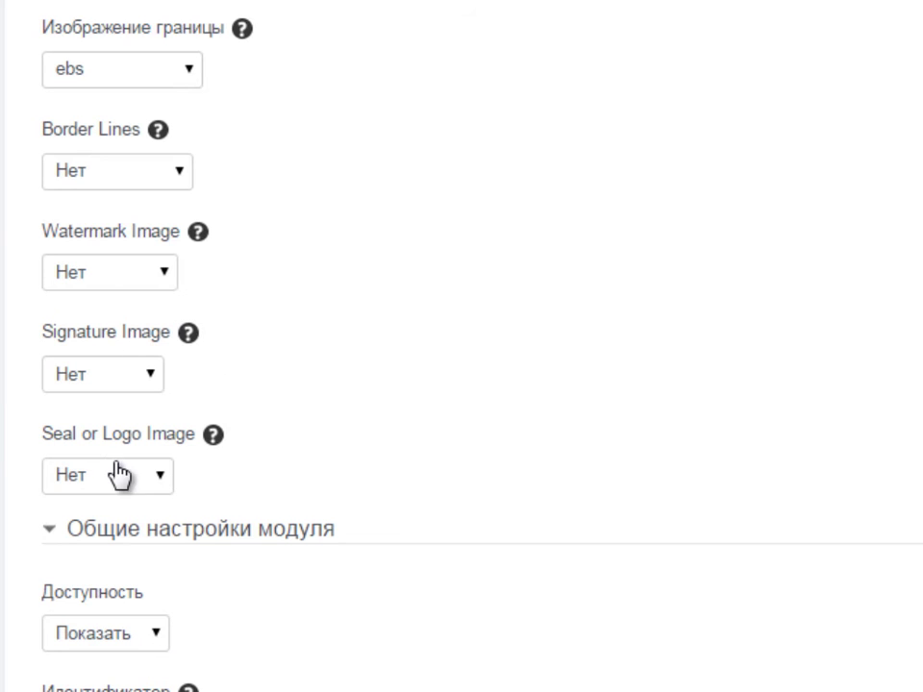
click(180, 173)
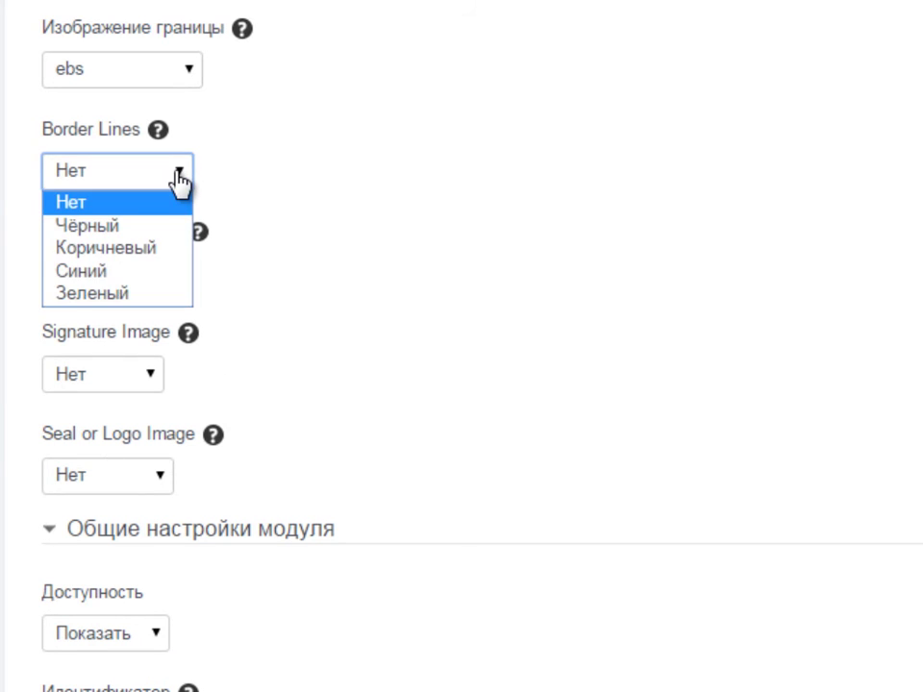
click(180, 204)
click(168, 274)
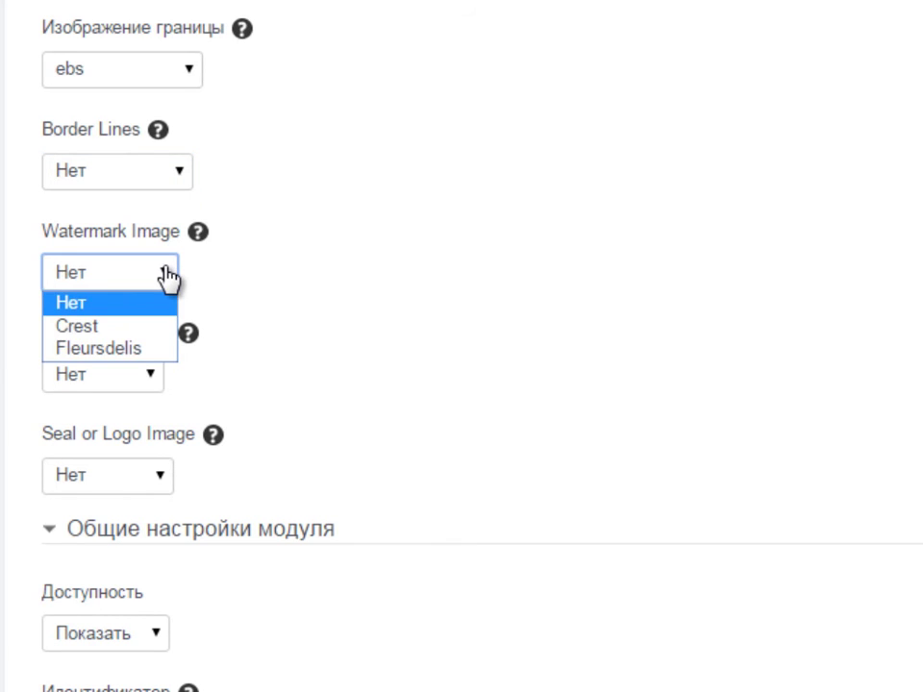
click(168, 277)
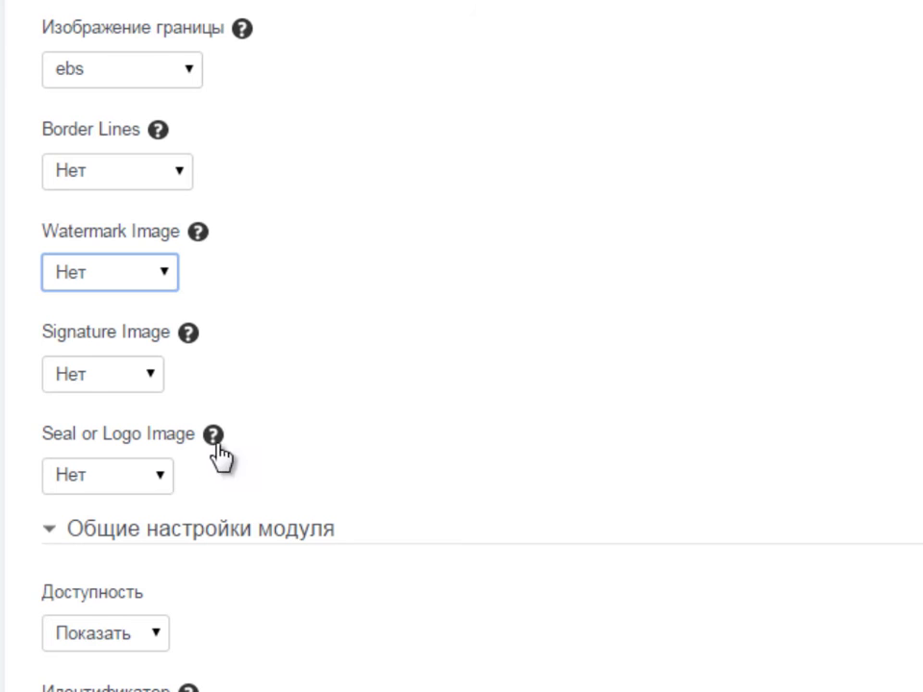
Save the certificate activity settings and display the certificate page.
middle_click(346, 361)
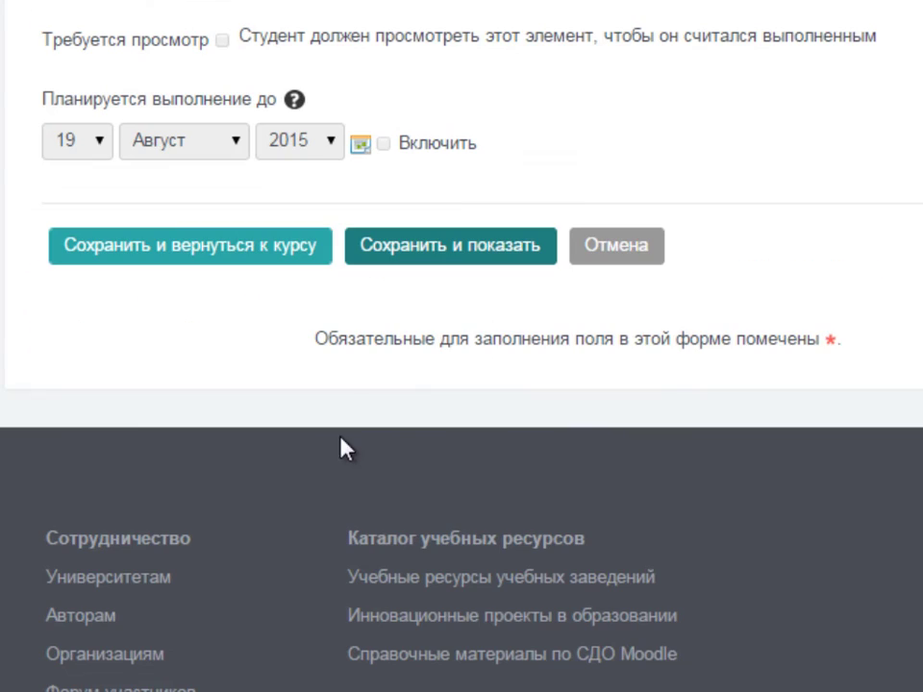
click(448, 251)
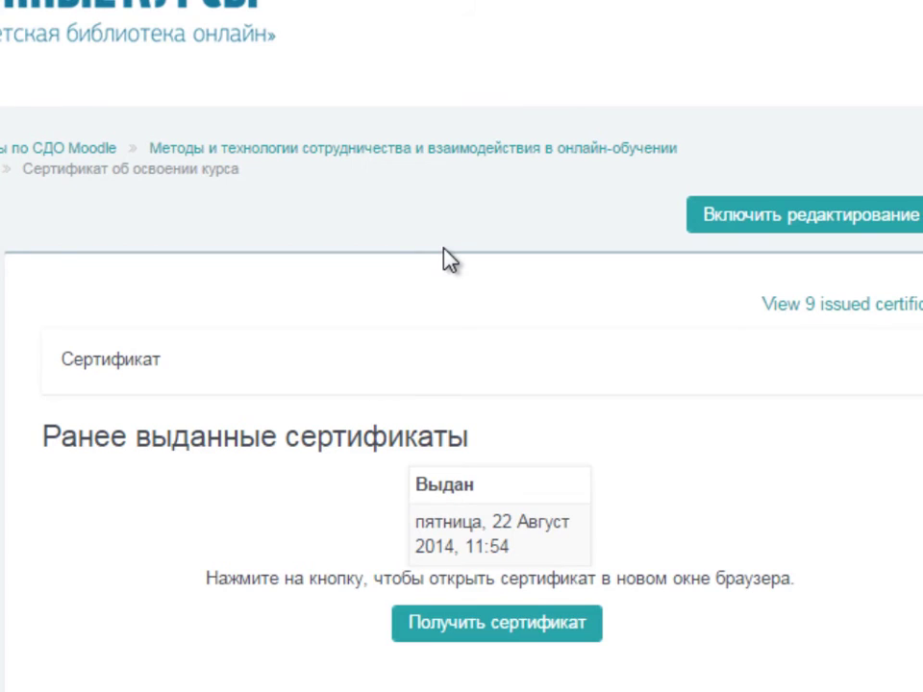